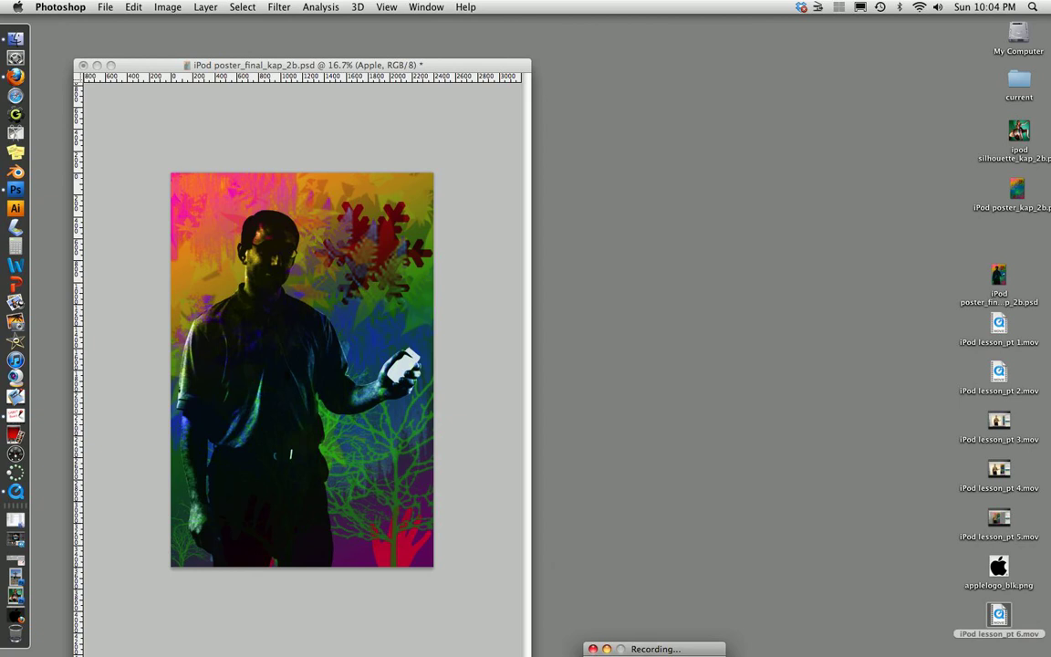
Step: Preview the existing iPod text and Apple logo layers, and leave the Apple layer hidden
left_click(474, 365)
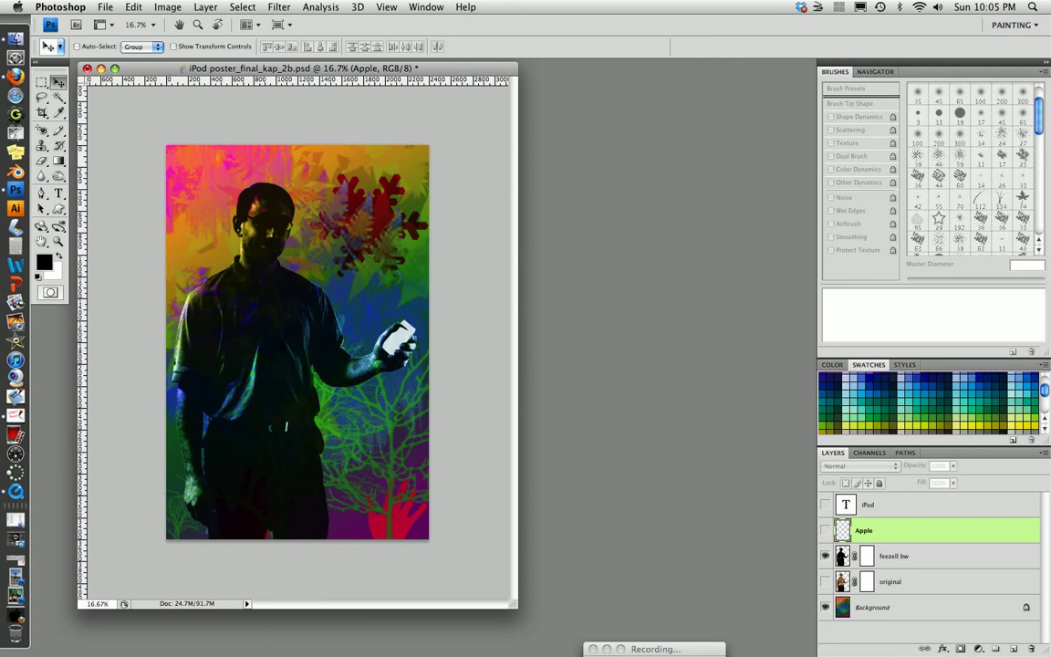
left_click(825, 504)
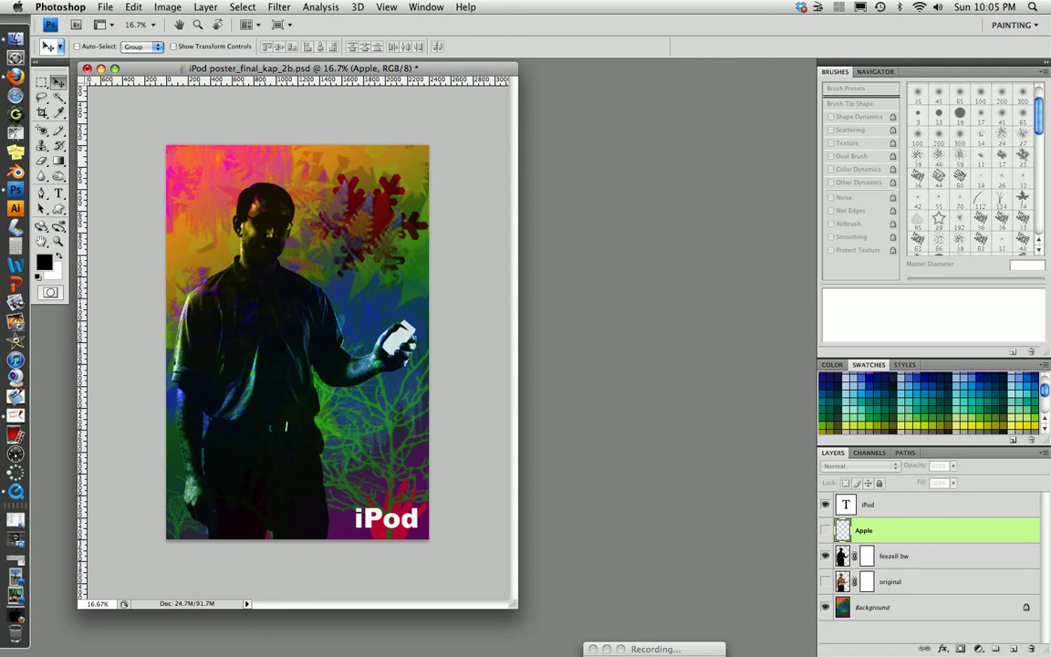
left_click(825, 530)
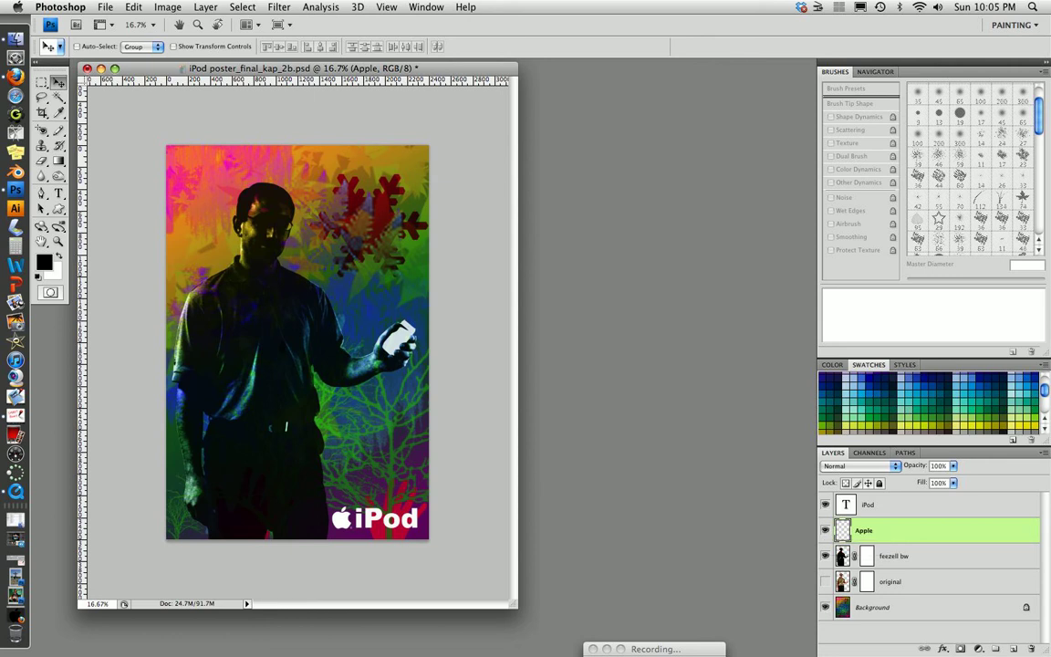
left_click(825, 530)
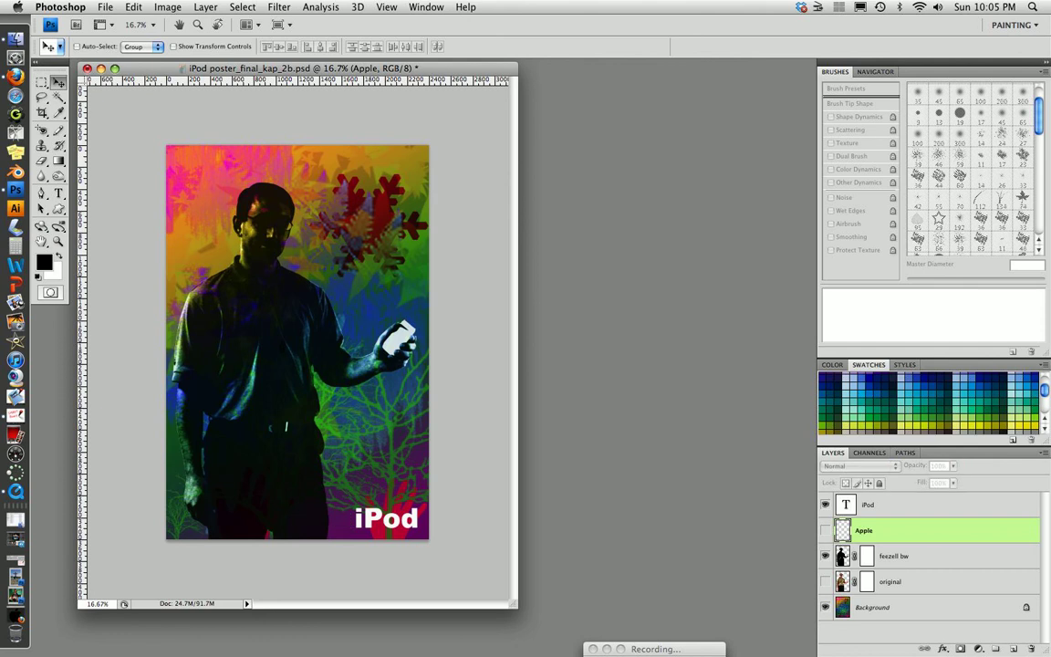
Step: Hide the existing iPod text layer and add new white text "iPod" at the poster's lower-right corner
left_click(887, 505)
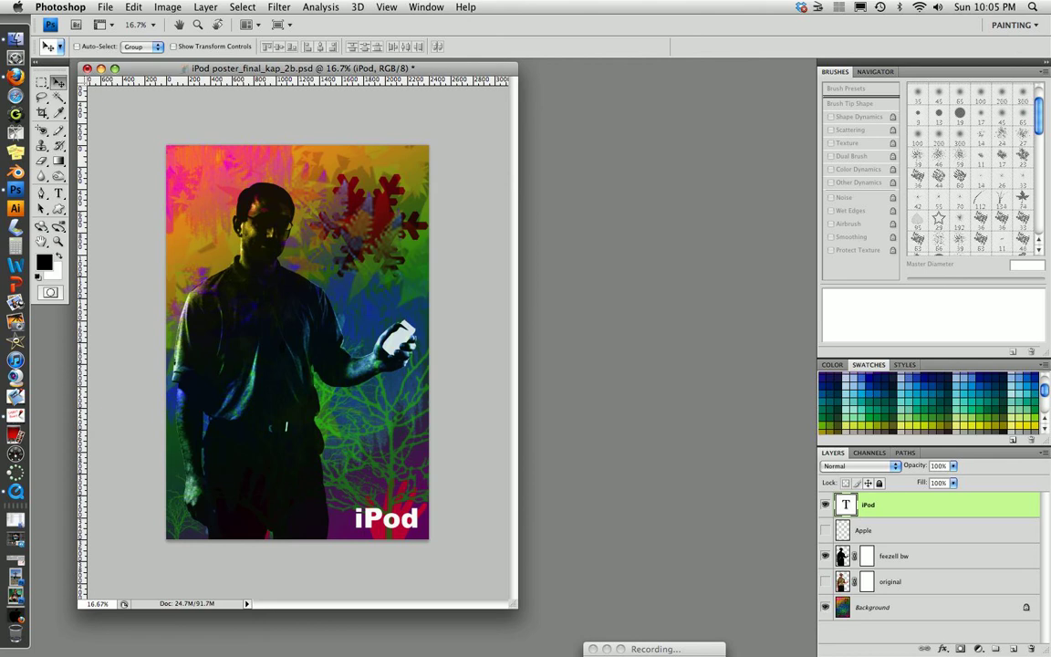
key("t")
left_click(825, 504)
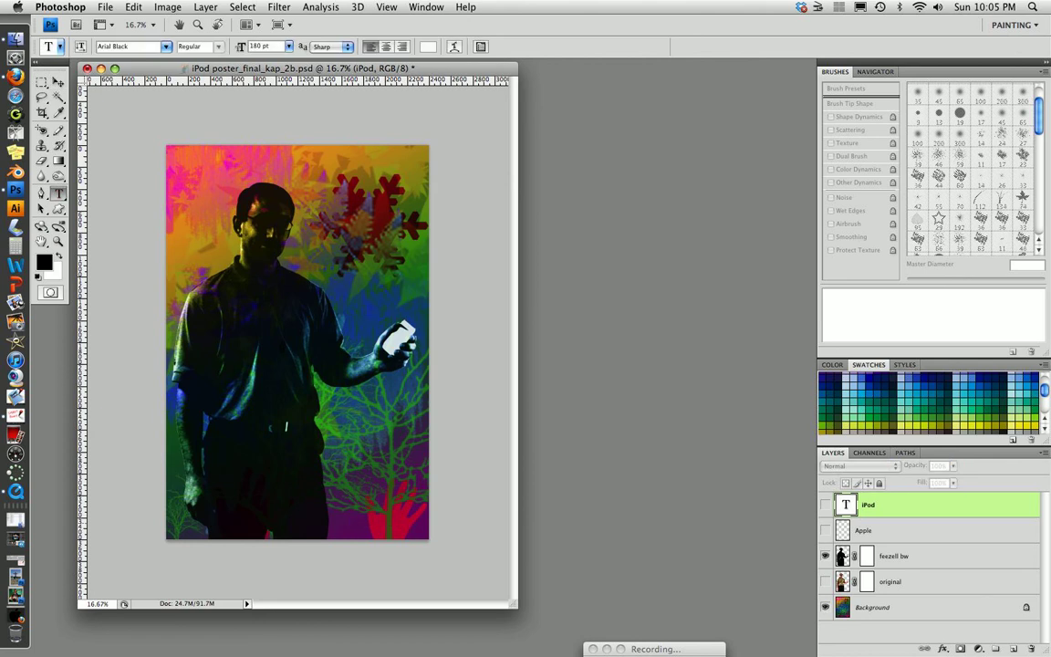
left_click(354, 522)
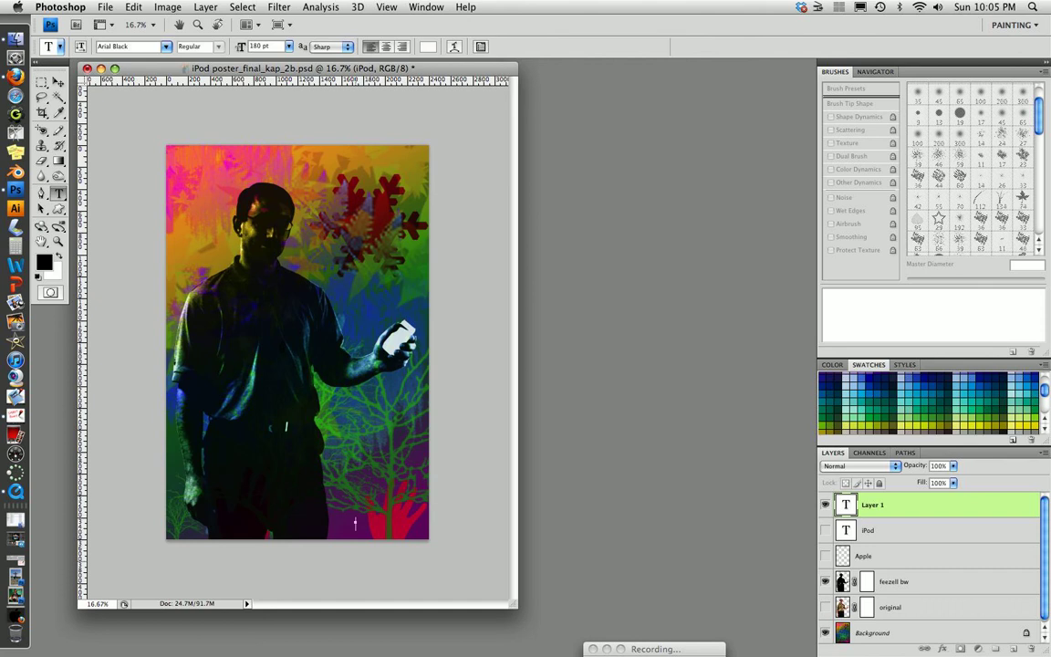
type("i")
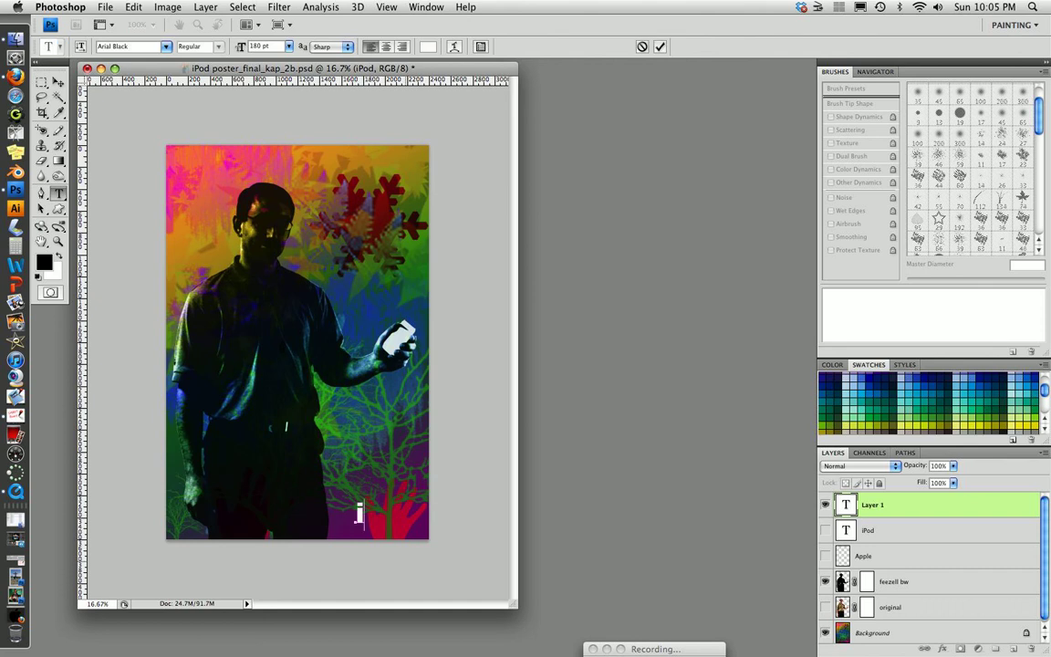
type("Pod")
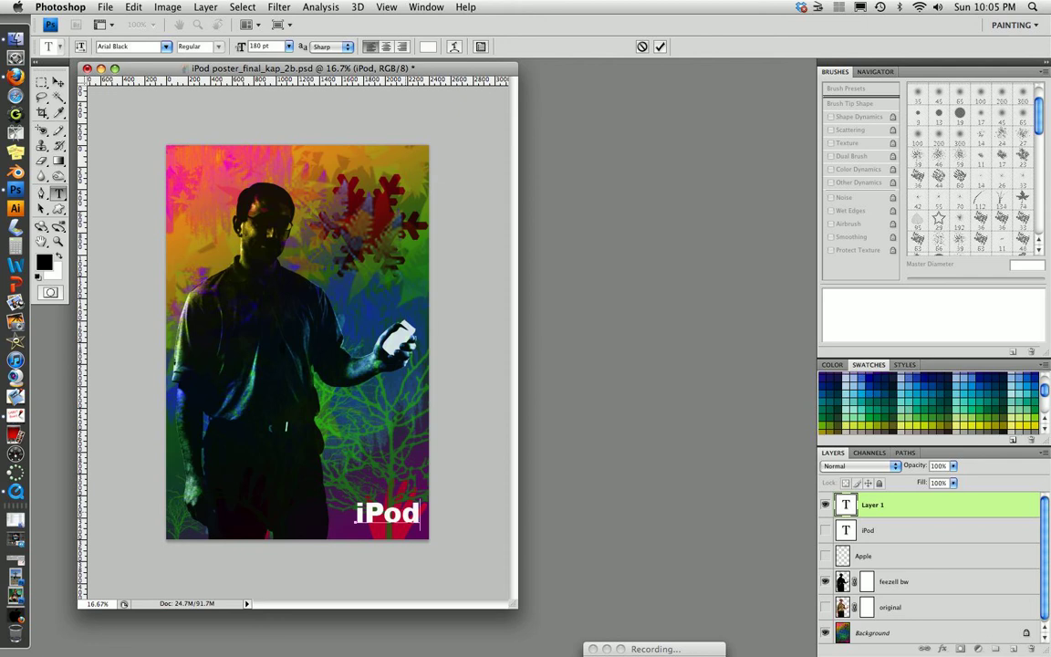
Step: Select the whole new iPod text, check its font and size settings, and commit the text
key("super+a")
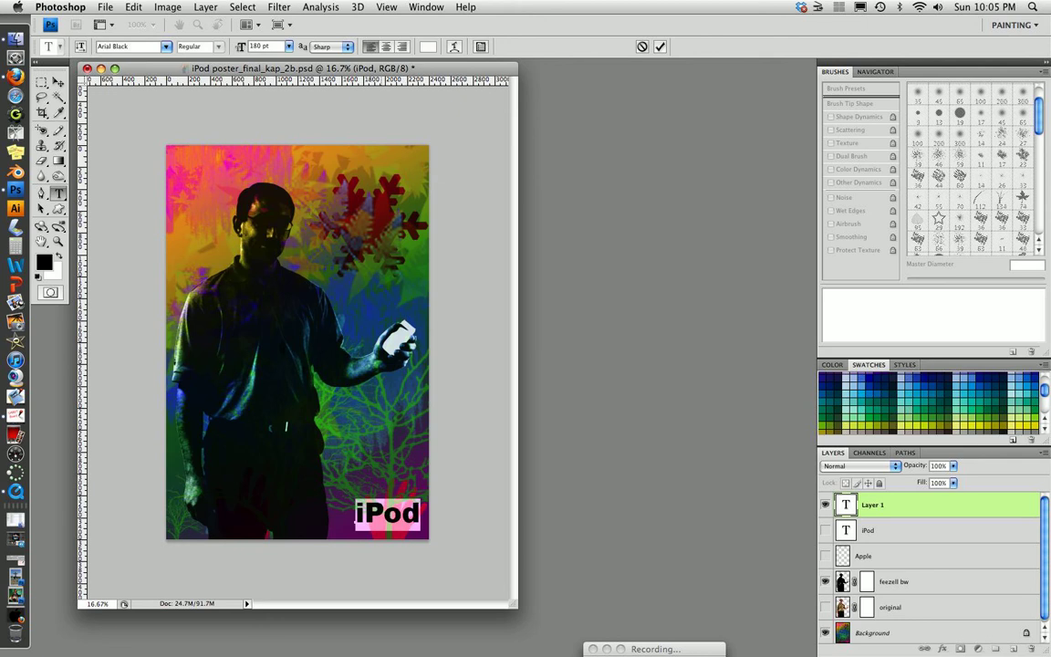
left_click(166, 46)
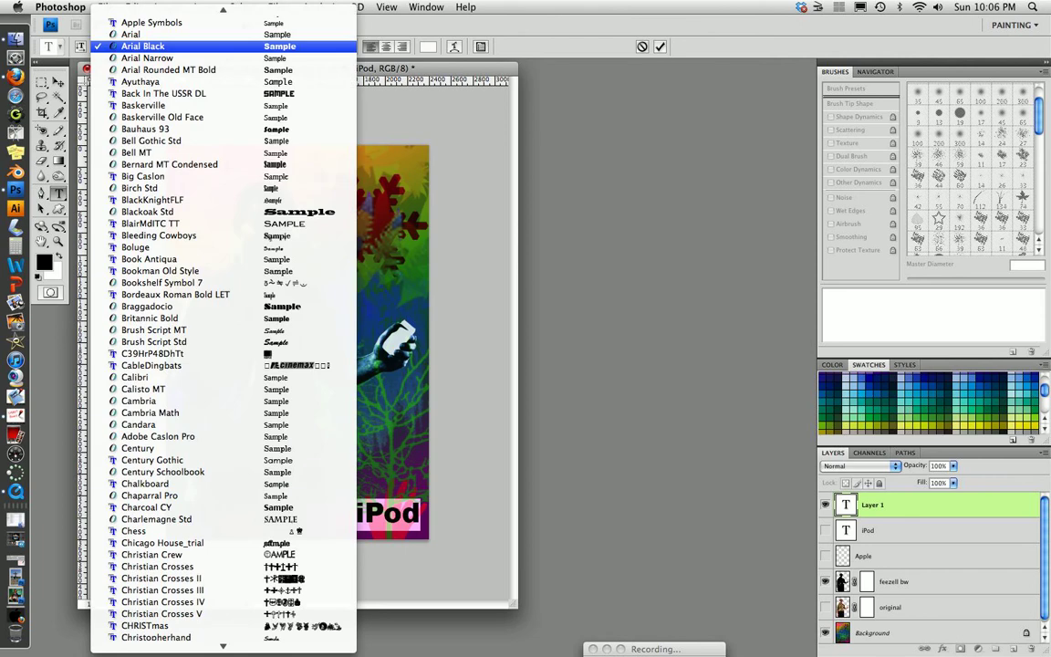
left_click(166, 46)
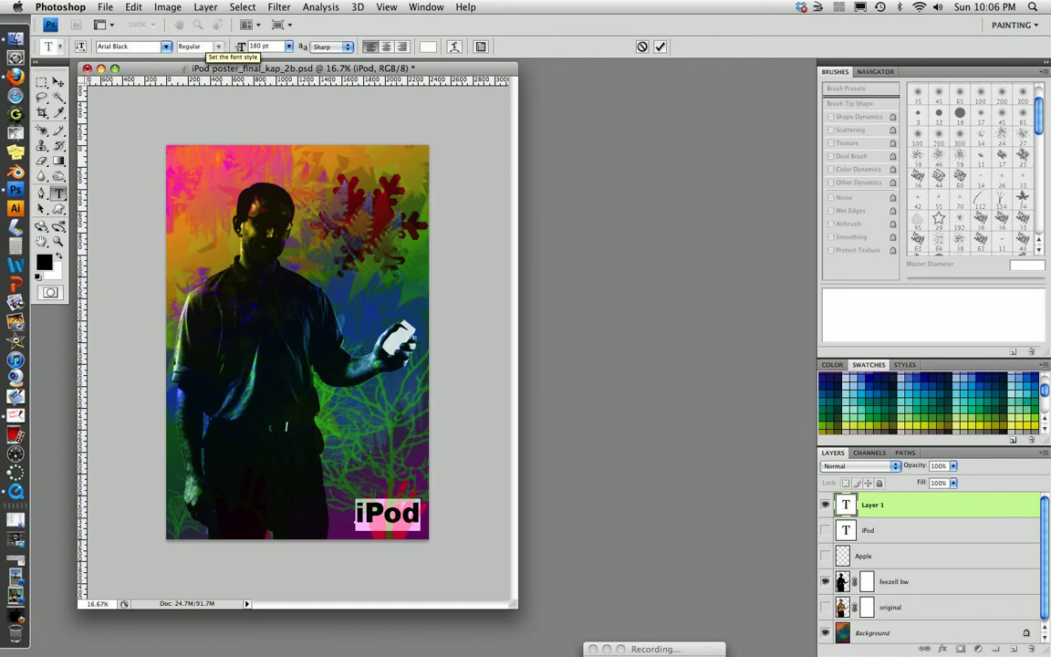
left_click(240, 46)
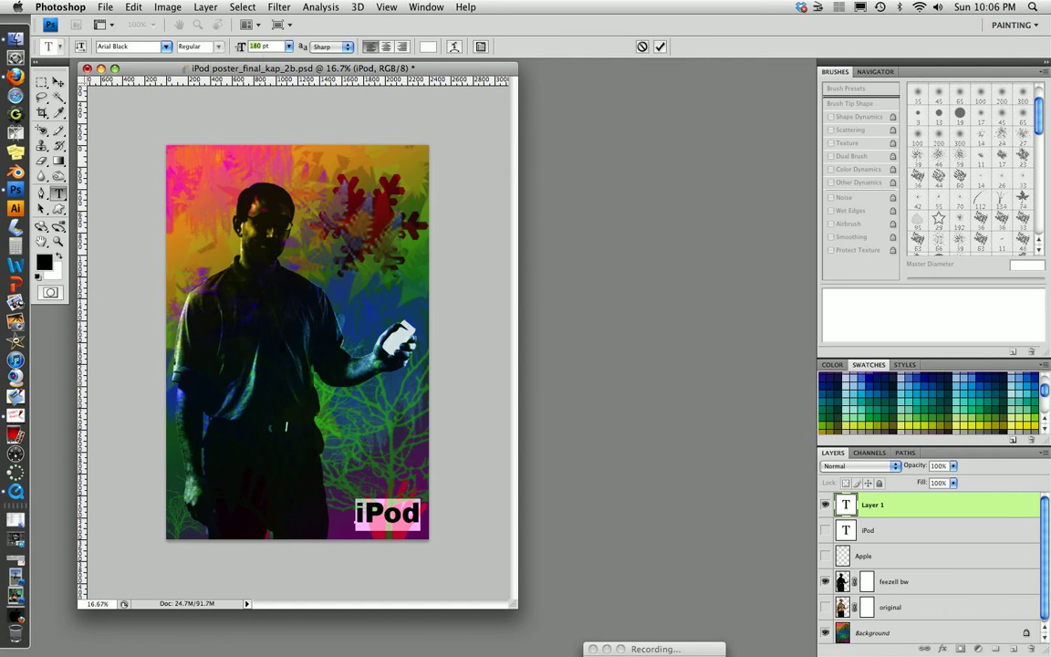
key("super+Return")
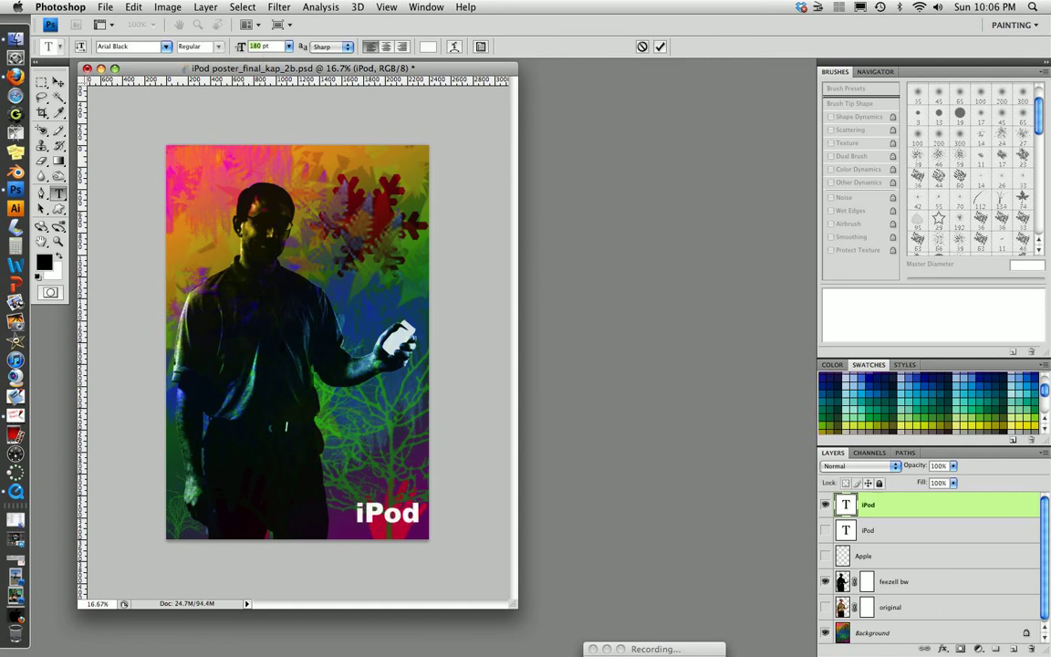
Step: Reposition the new iPod text slightly down and to the left within the poster's lower-right corner
key("v")
left_click_drag(387, 513, 382, 518)
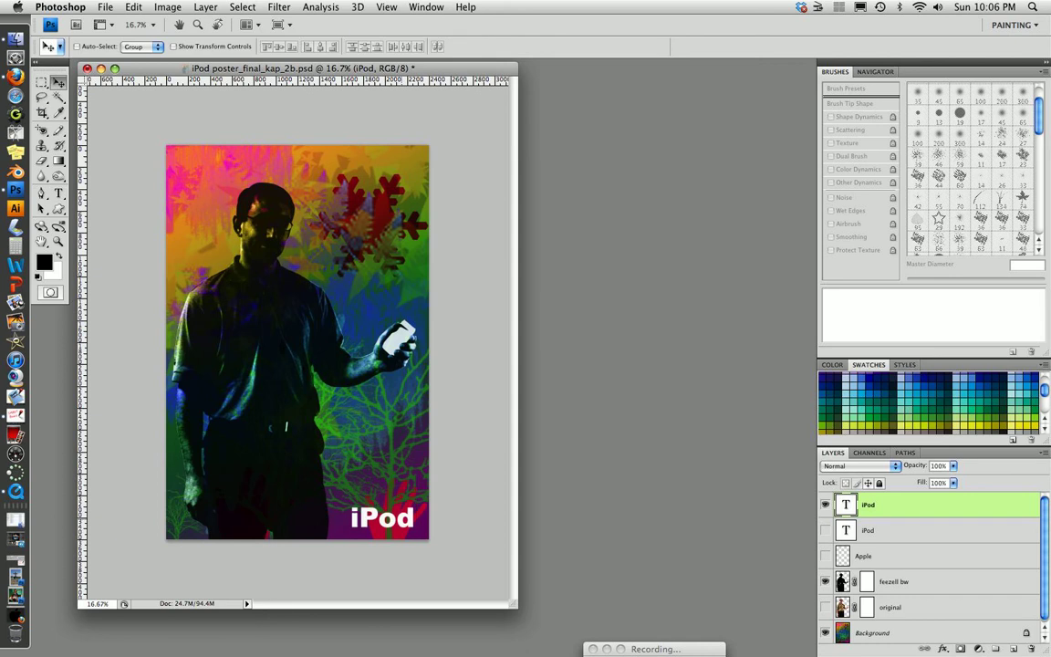
key("shift+Up")
Step: Set the new iPod text's size to 160 pt and nudge it slightly to the right
double_click(846, 505)
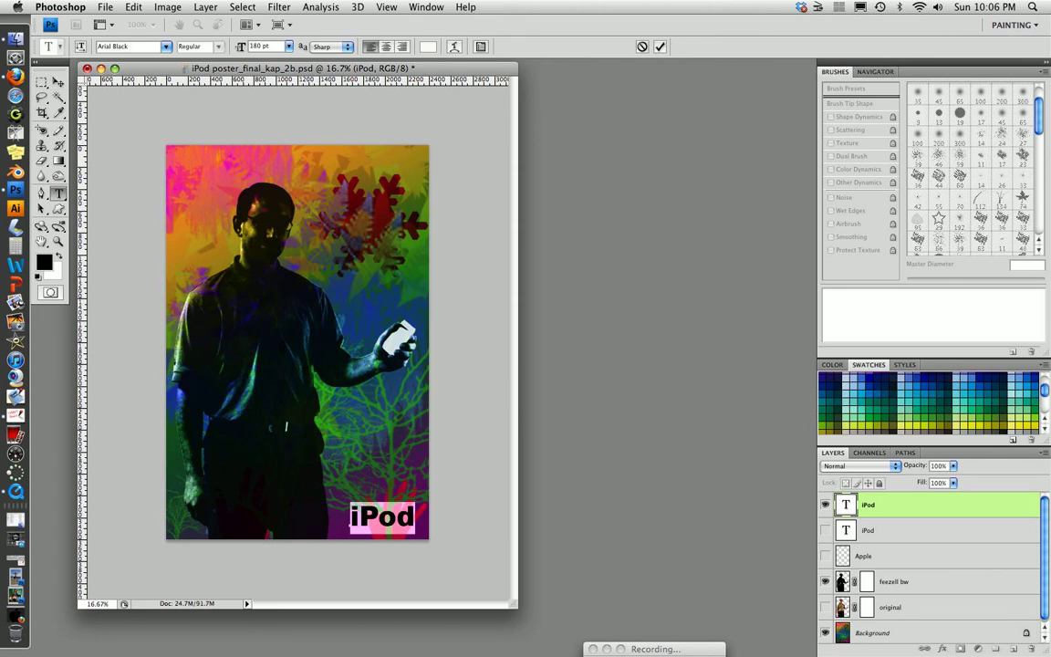
key("Return")
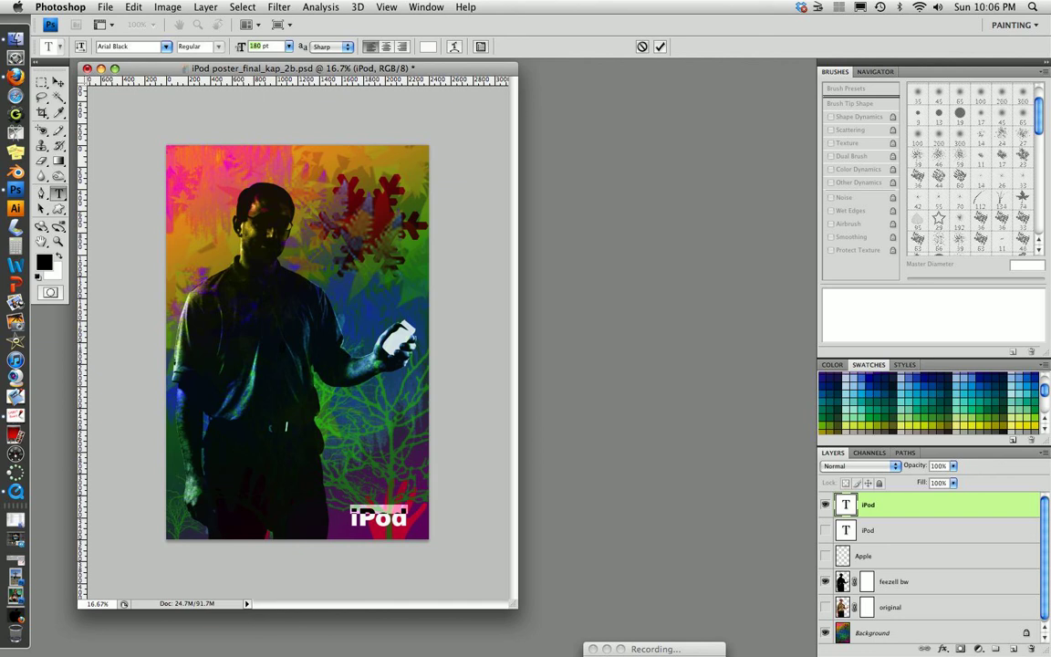
type("160")
key("Return")
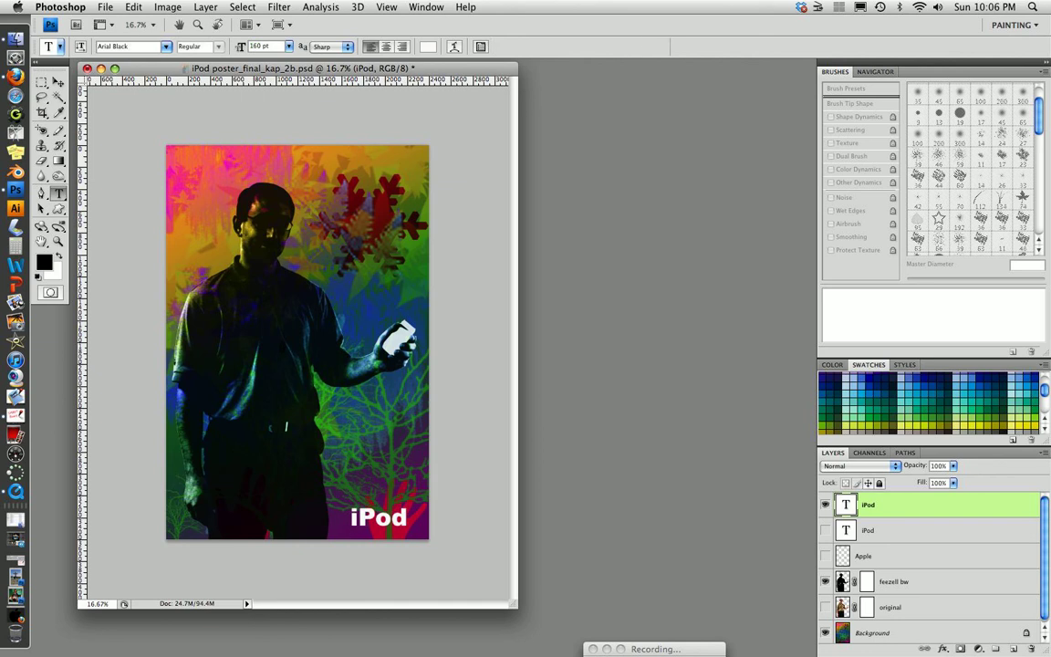
key("v")
key("Right")
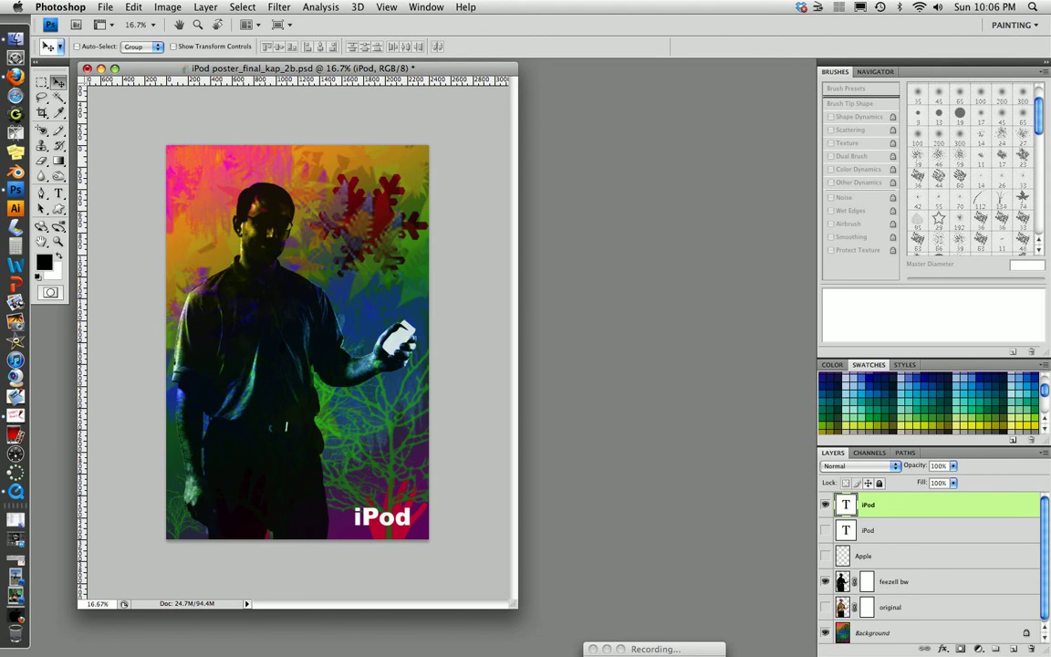
Step: Open applelogo_blk.png from the Desktop and float it in its own window beside the poster
left_click(105, 7)
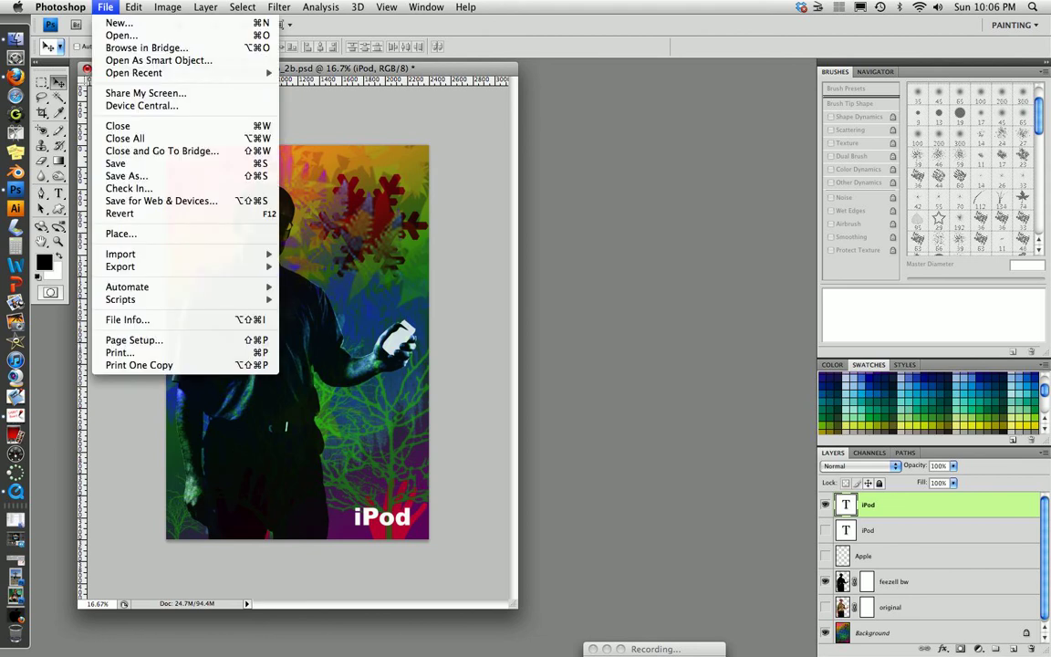
left_click(122, 35)
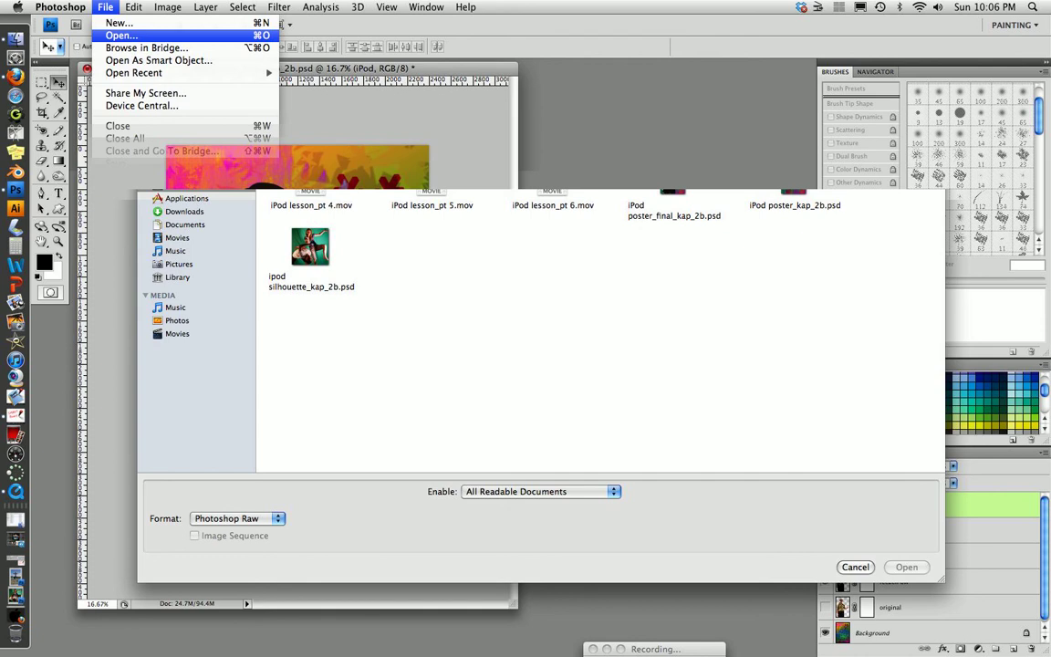
left_click(311, 108)
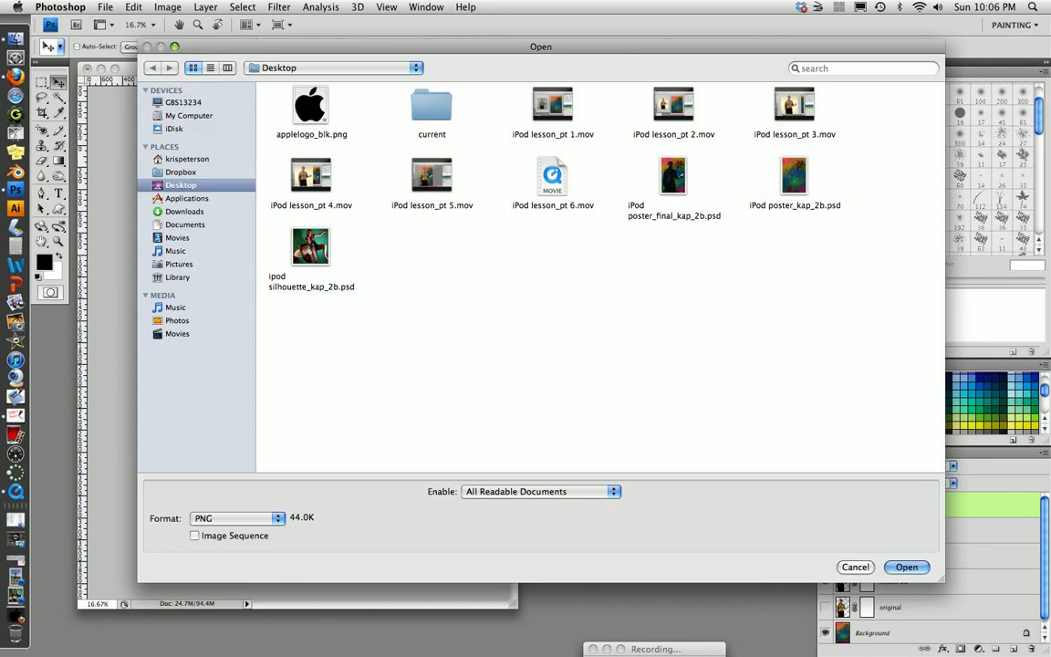
key("Return")
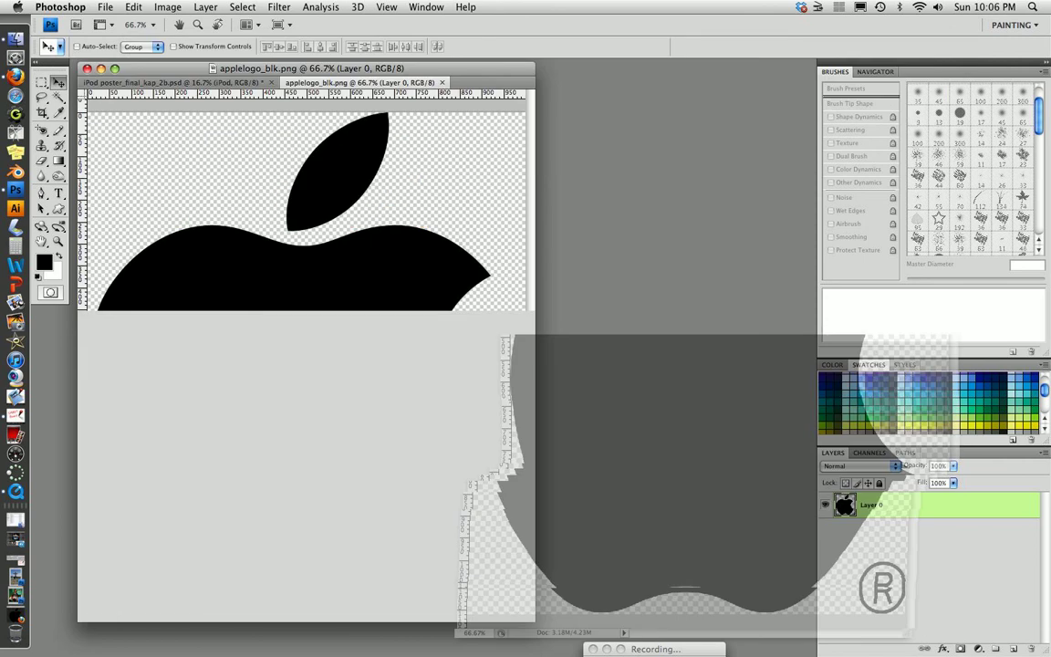
left_click_drag(351, 82, 631, 108)
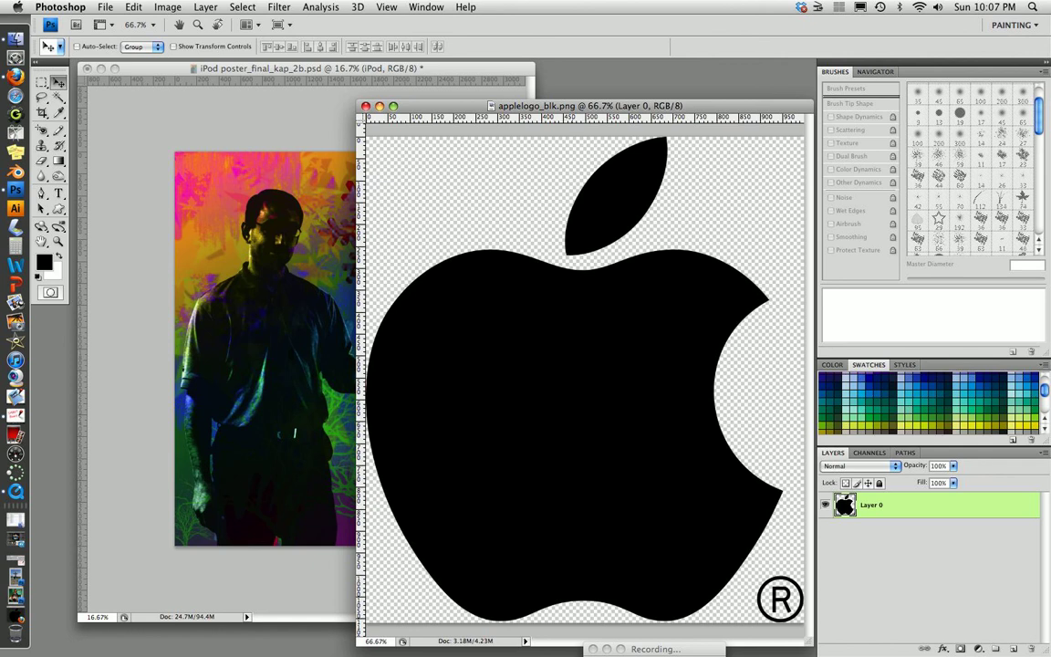
Step: Copy the black Apple logo into the poster over the red snowflake and name its layer "apple"
left_click_drag(584, 419, 283, 363)
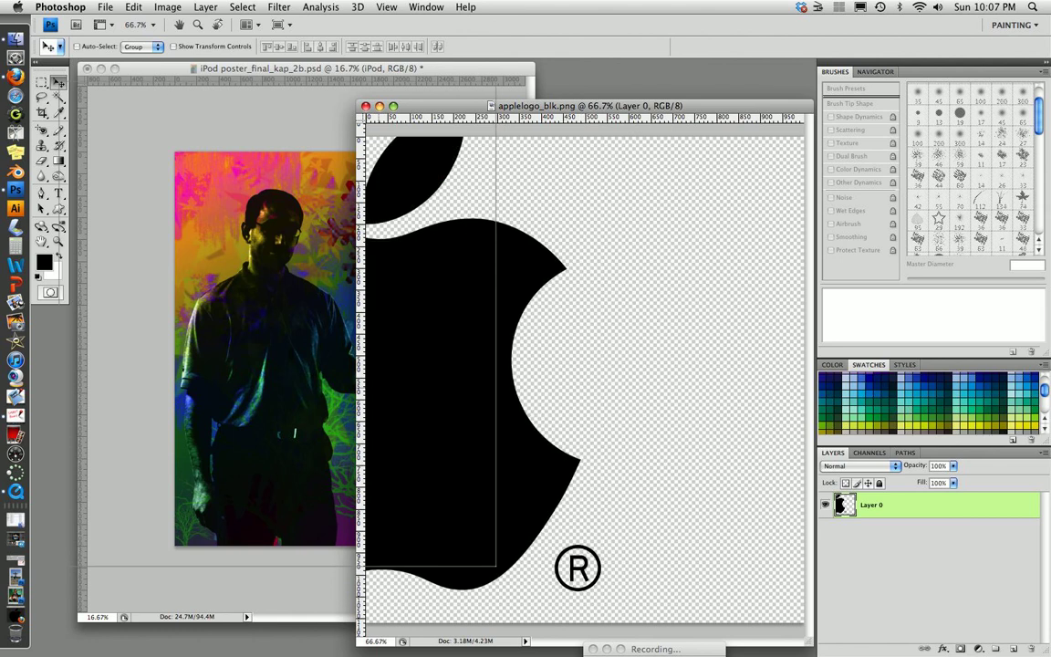
left_click_drag(284, 363, 362, 238)
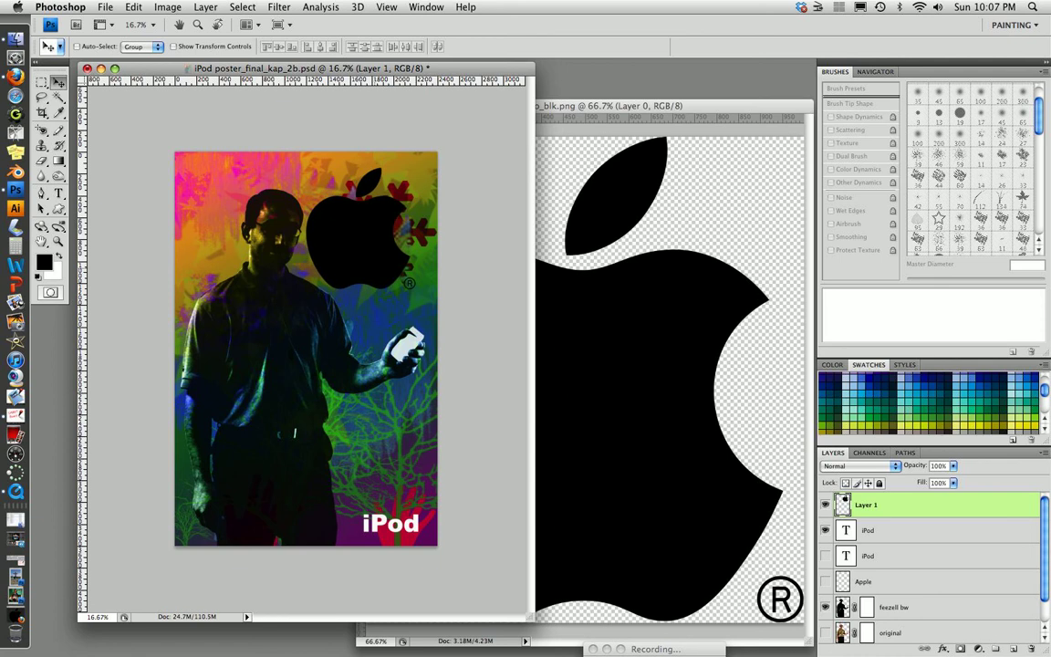
double_click(865, 505)
type("apple")
key("Return")
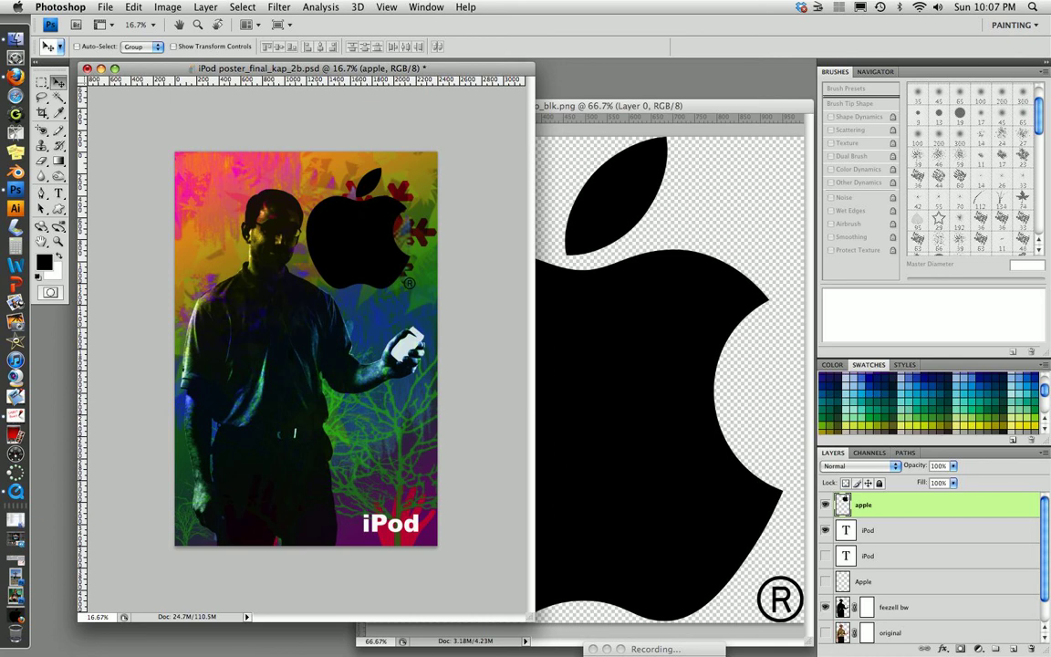
Step: Scale the apple layer proportionally to about 23% and move it directly left of the iPod text
key("ctrl+t")
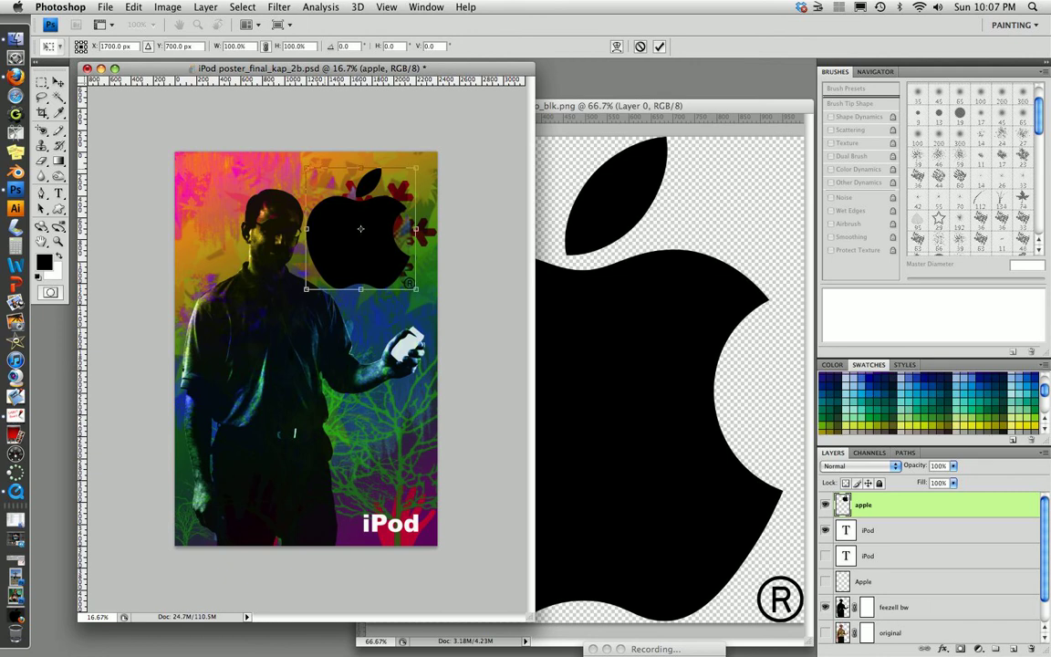
left_click_drag(307, 167, 390, 262)
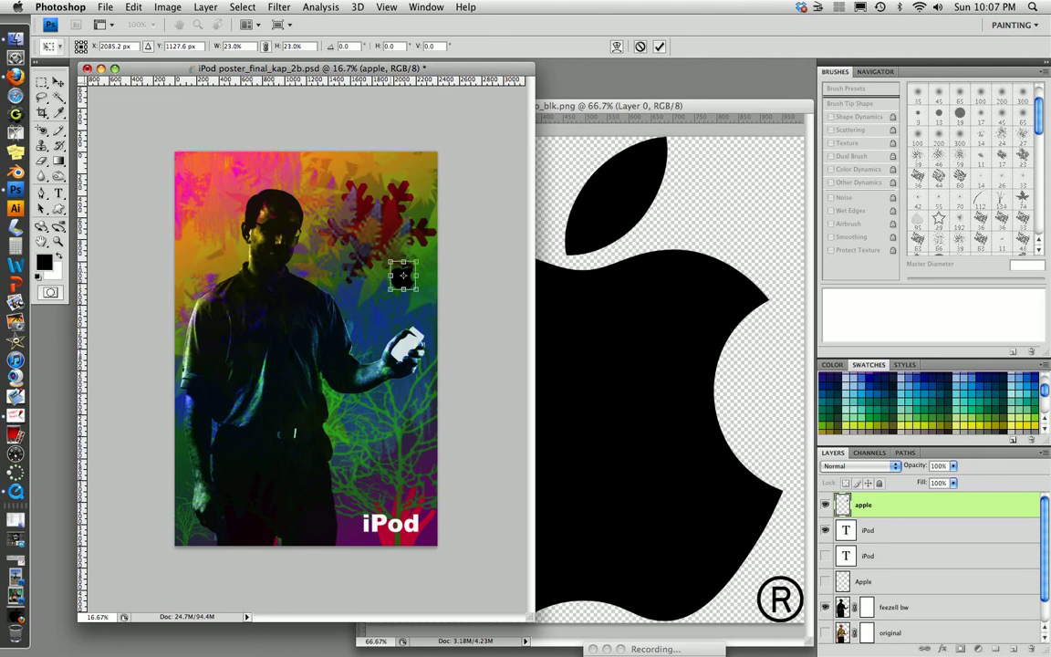
left_click_drag(403, 275, 367, 418)
left_click_drag(402, 285, 347, 516)
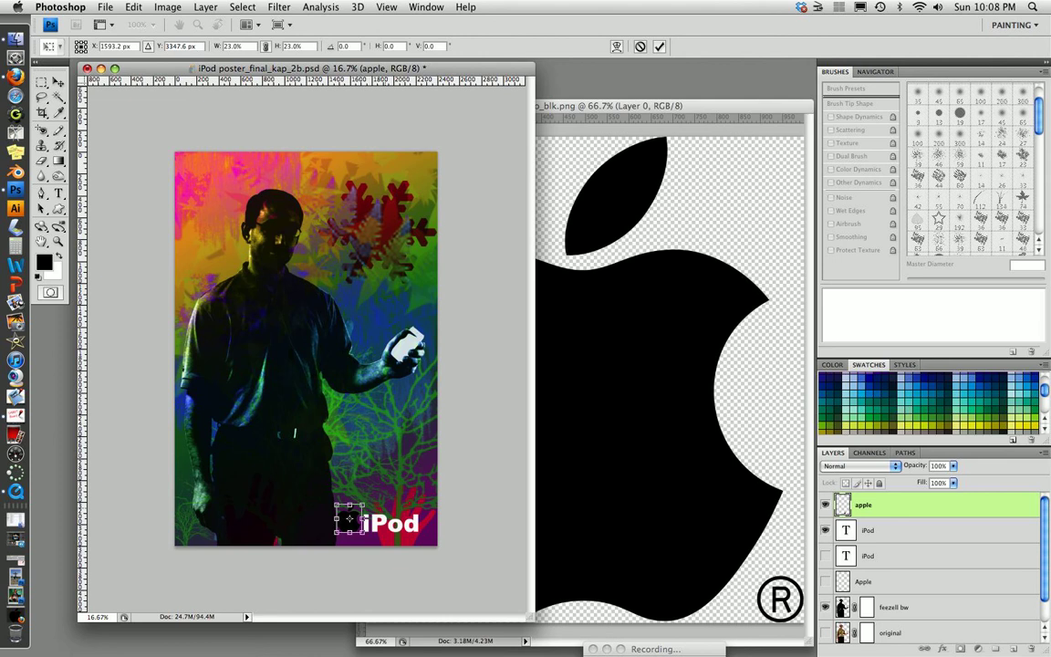
Step: Shrink the Apple logo proportionally to about 14.9% to match the iPod text's height, and apply the transformation
key("super+equal")
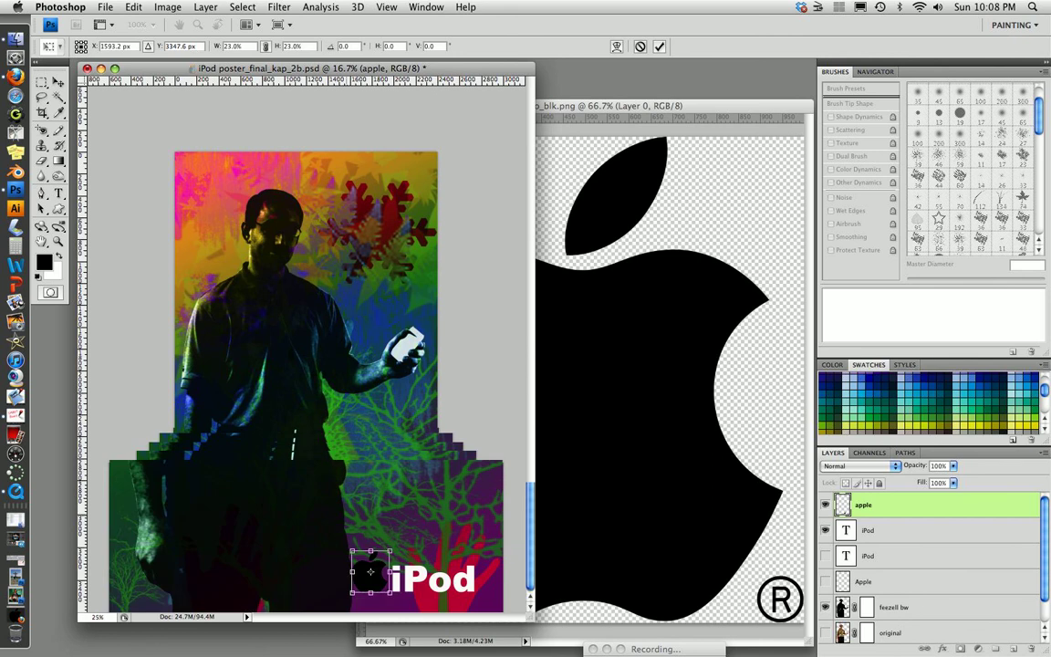
key("super+equal")
key("super+equal")
key("super+equal")
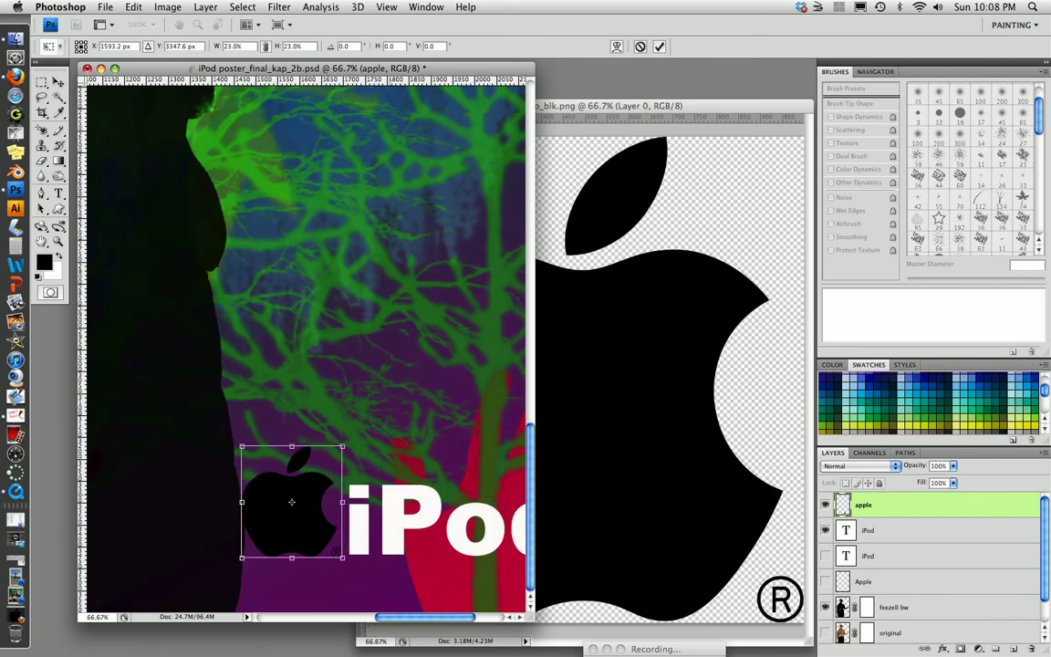
scroll(301, 346, "right", 3)
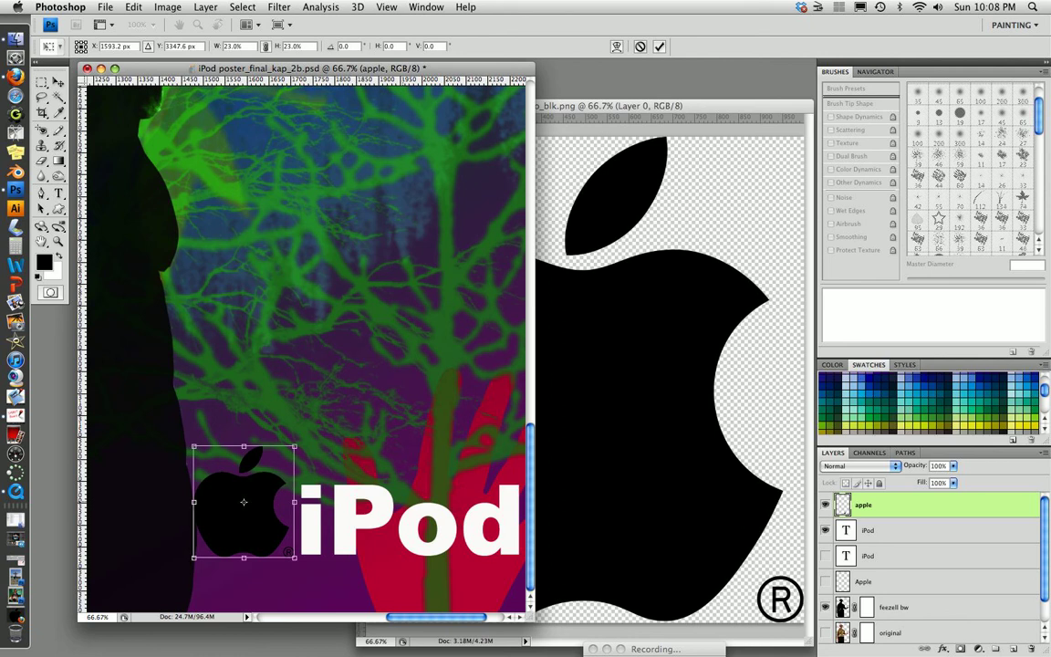
left_click_drag(193, 446, 228, 485)
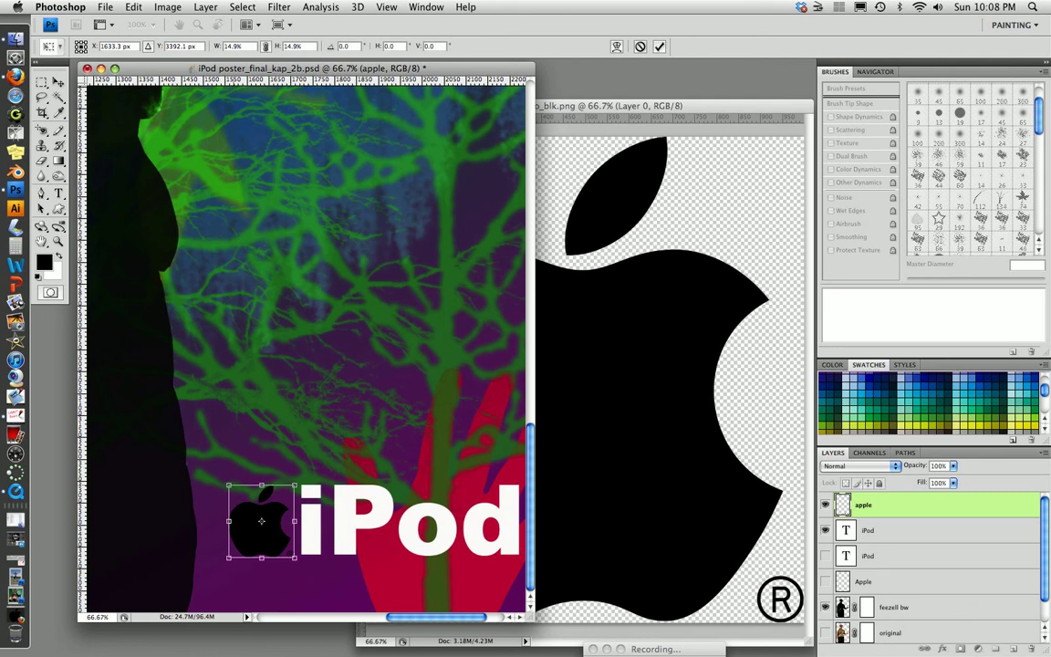
key("Return")
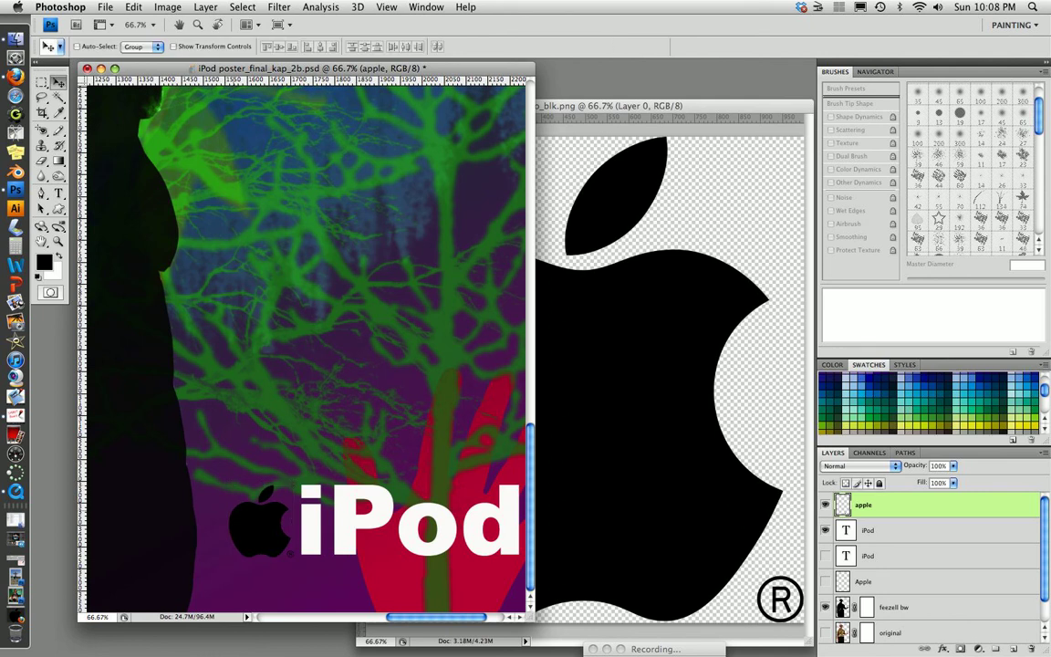
Step: Nudge the small black Apple logo slightly up and left to line it up with the iPod text
key("Left")
key("Up")
key("Up")
key("Up")
key("shift+Left")
Step: Invert the colors of the apple layer to turn the black logo white like the iPod text
left_click(168, 7)
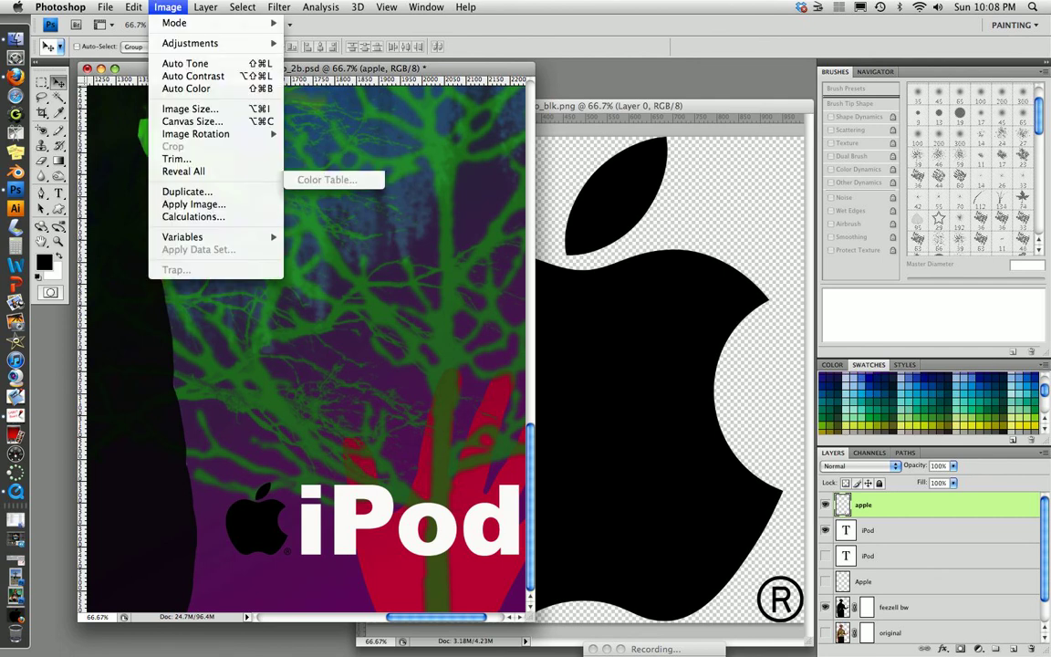
mouse_move(190, 43)
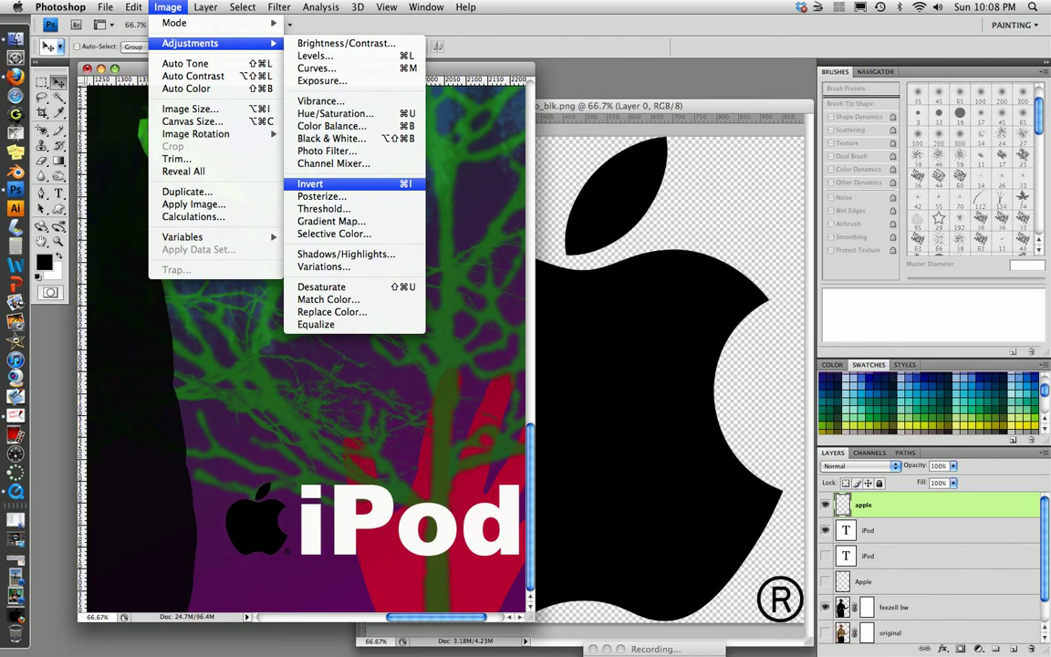
left_click(311, 183)
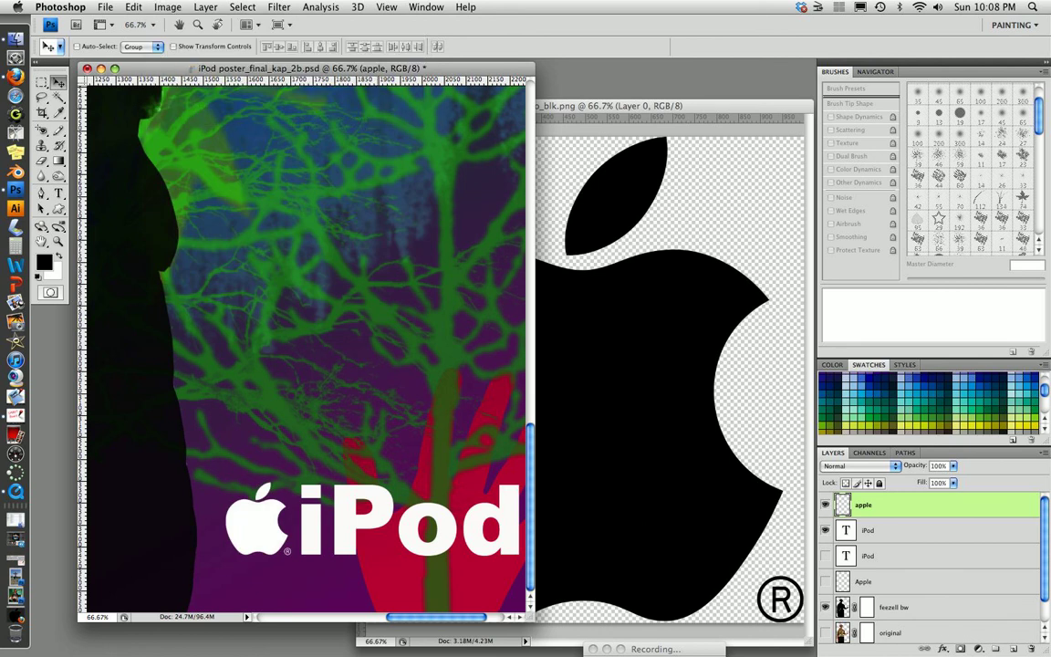
Step: Enlarge the poster window and fit the whole poster on screen to review the logo and text together
left_click_drag(529, 617, 694, 628)
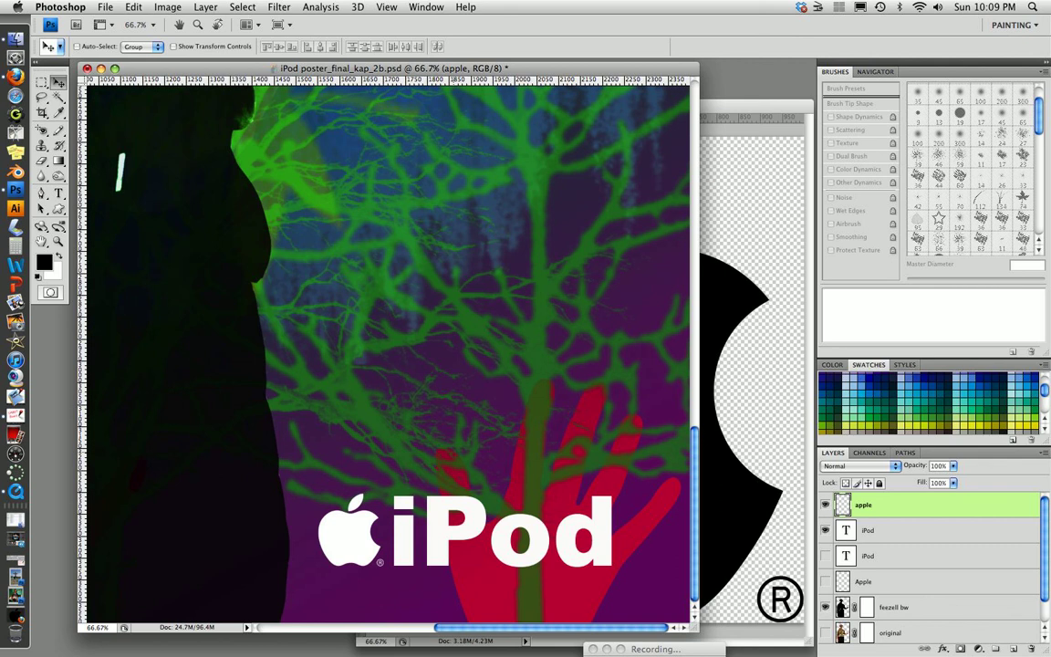
left_click(386, 7)
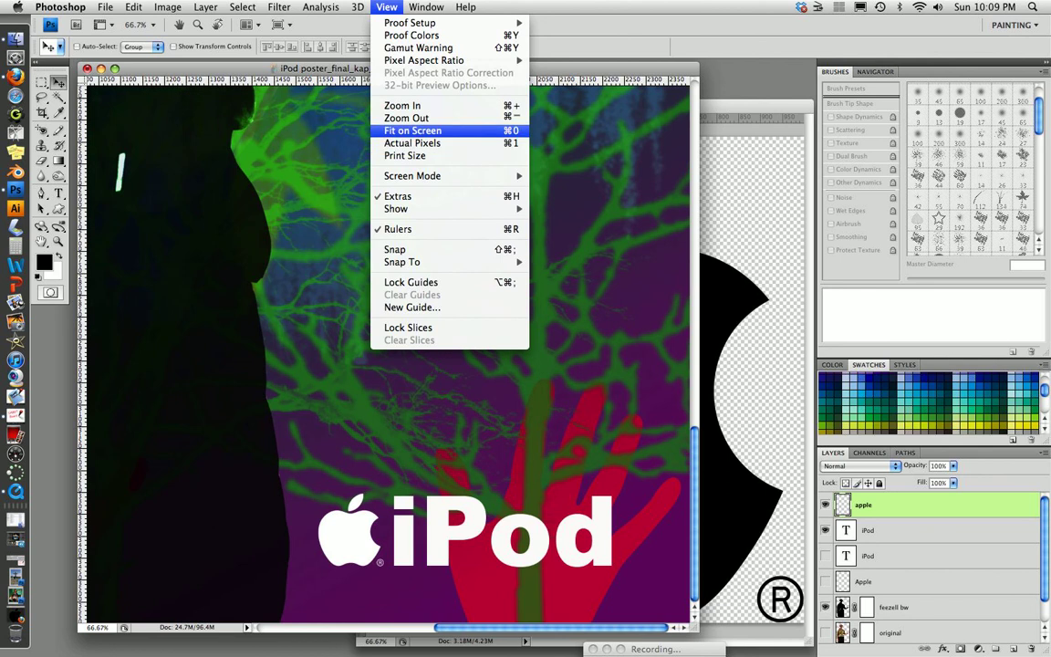
left_click(412, 130)
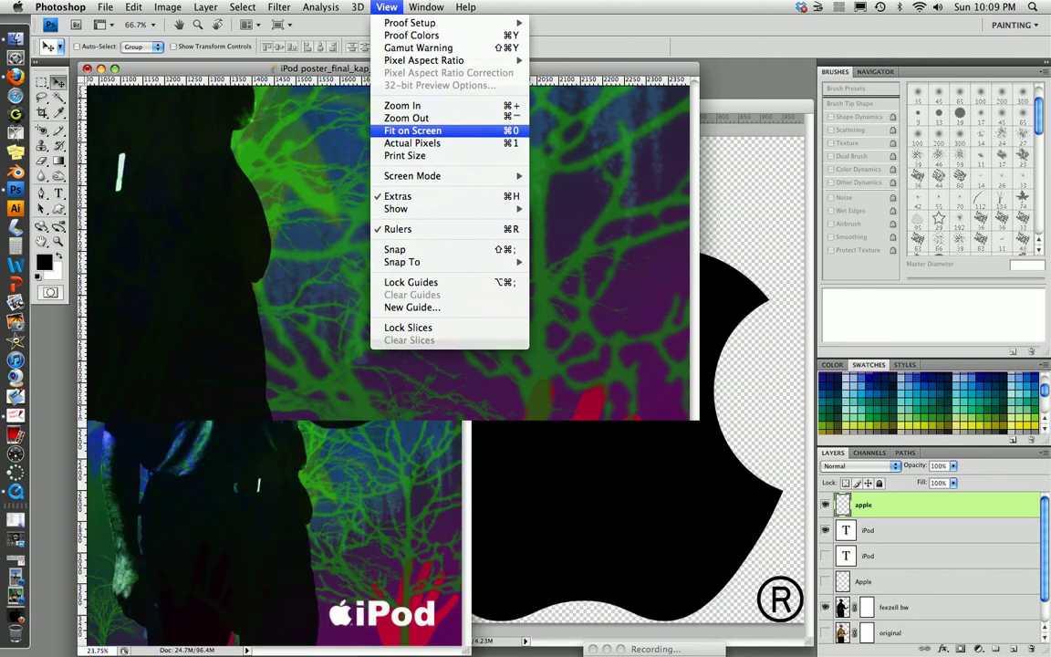